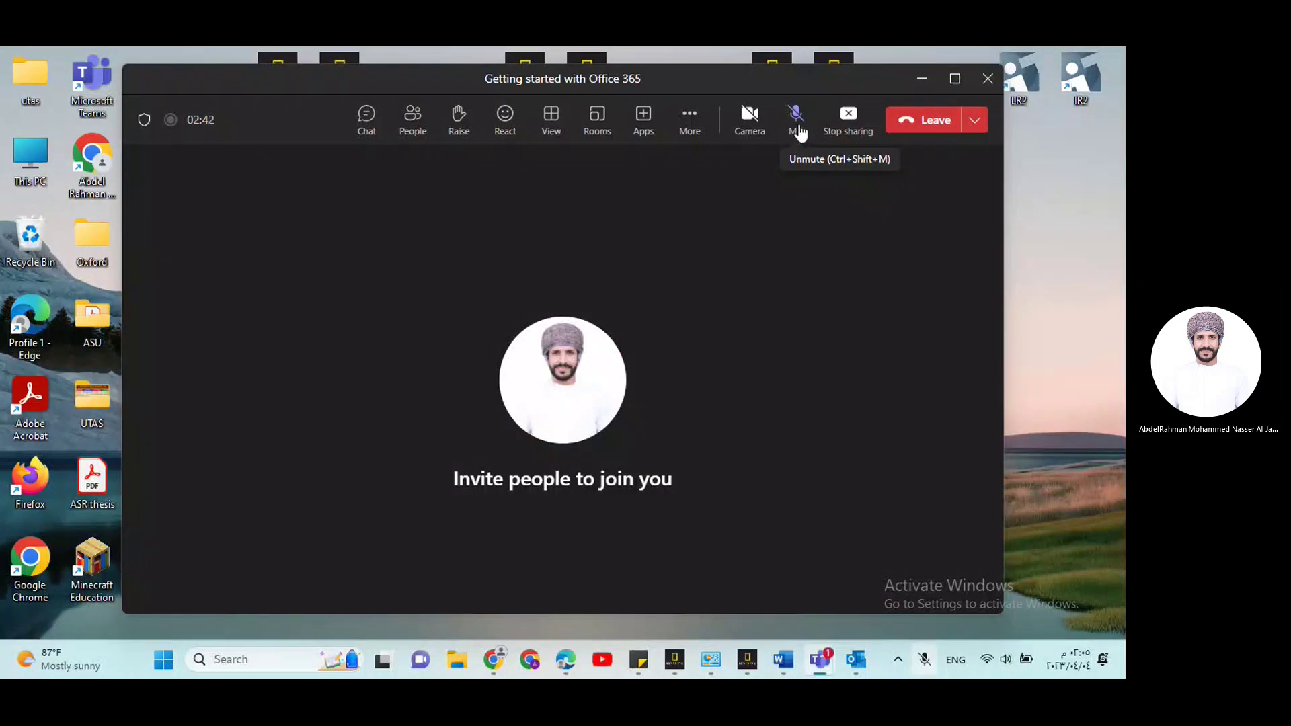
Step: Unmute the microphone in the Teams meeting and minimize the meeting window
click(797, 128)
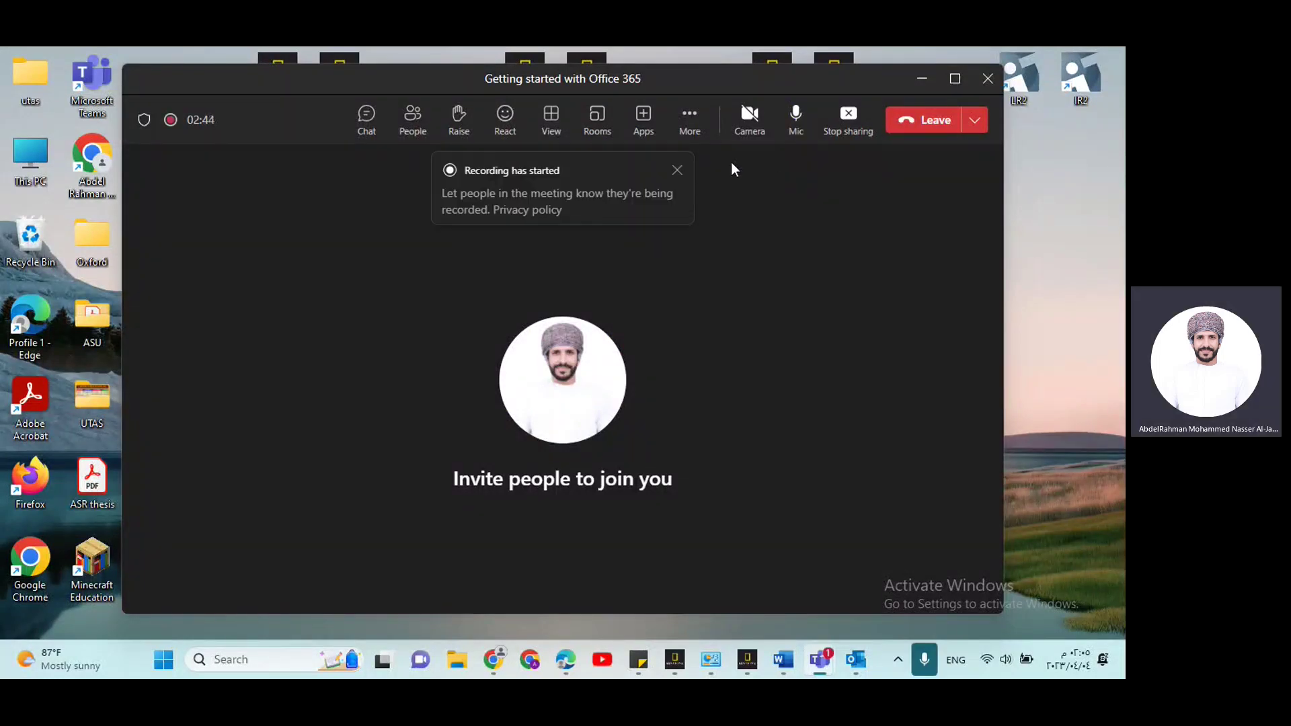
click(921, 79)
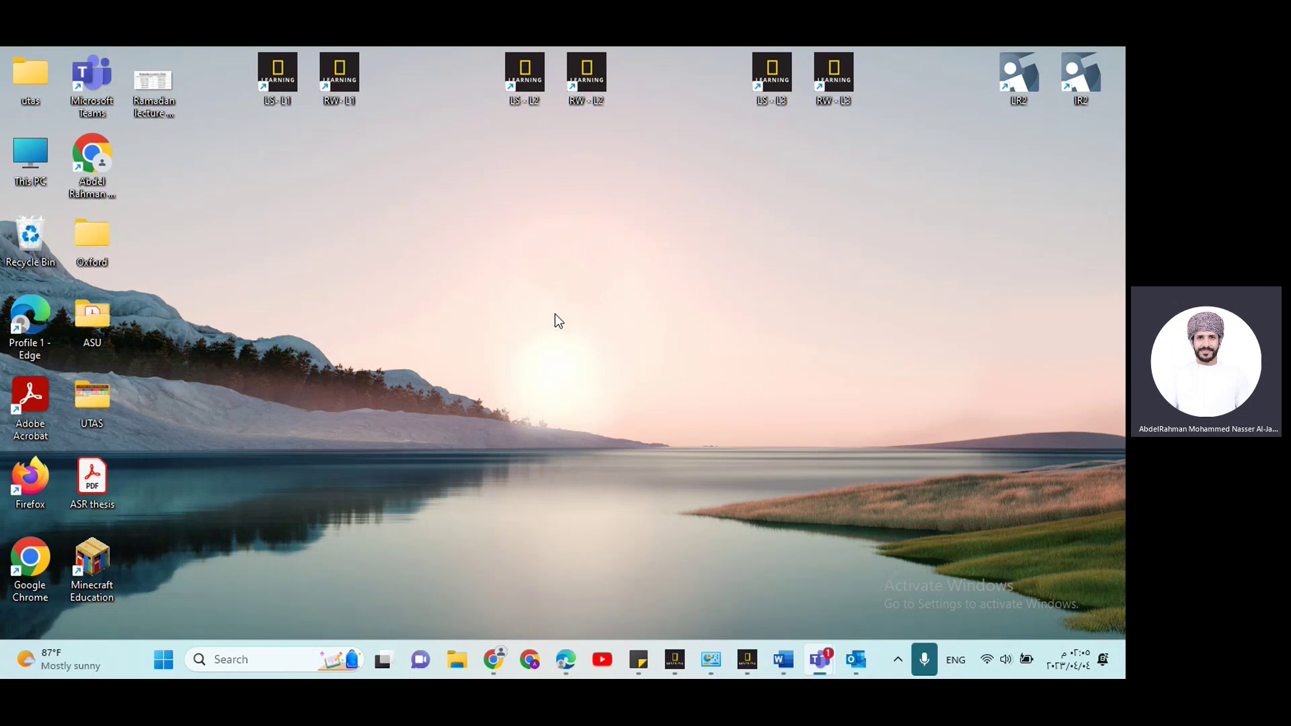
Step: Search 'add or re' and open Add or remove programs to reach Installed apps
click(255, 660)
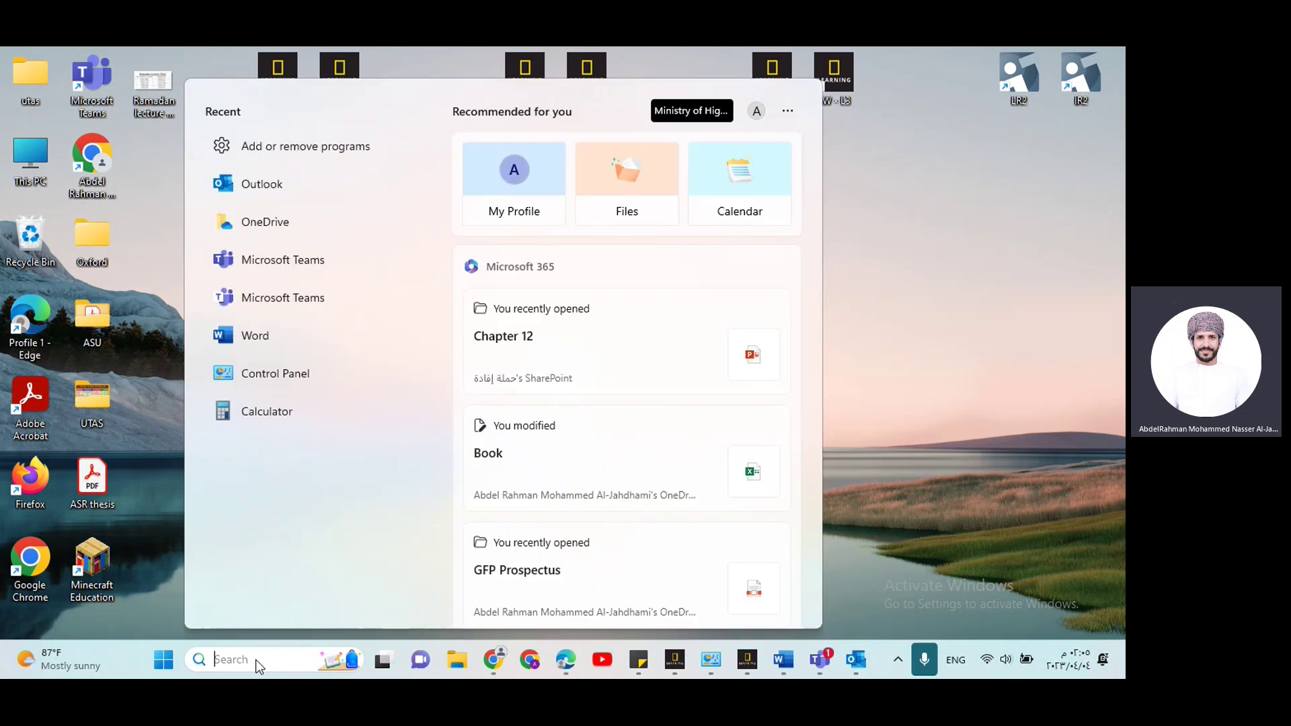
text(add)
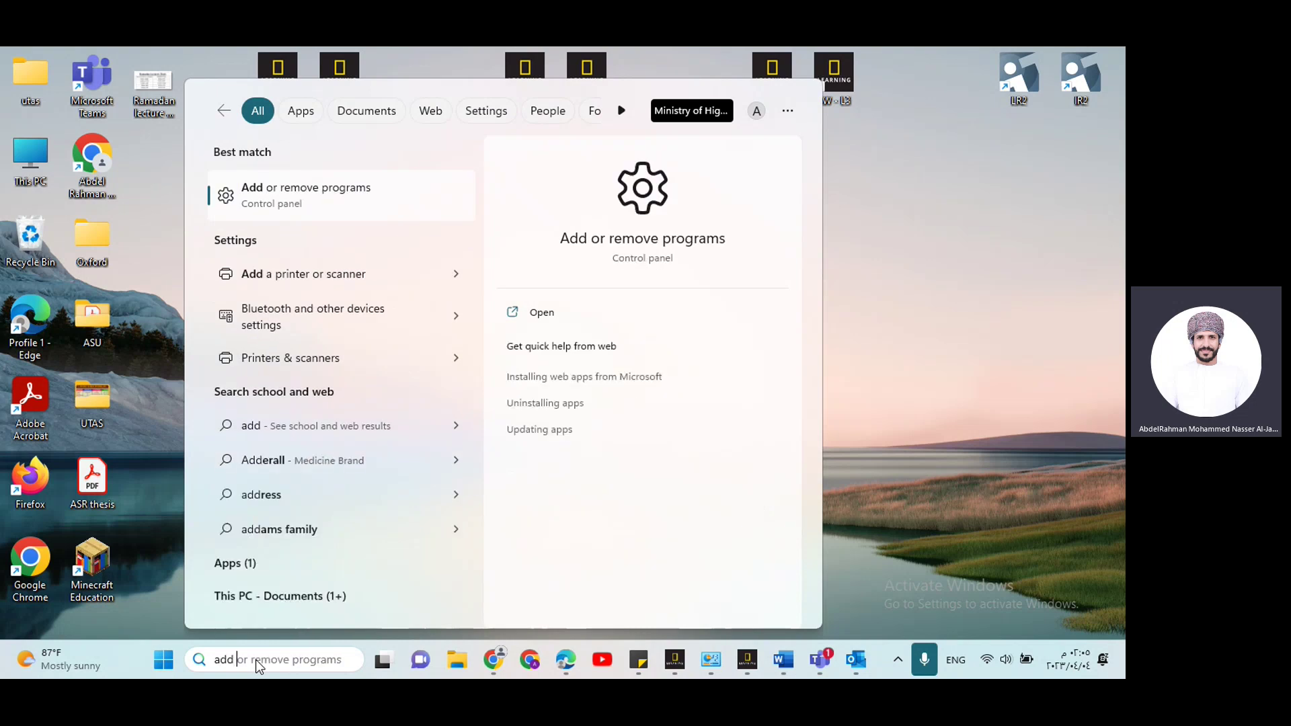
text( or re)
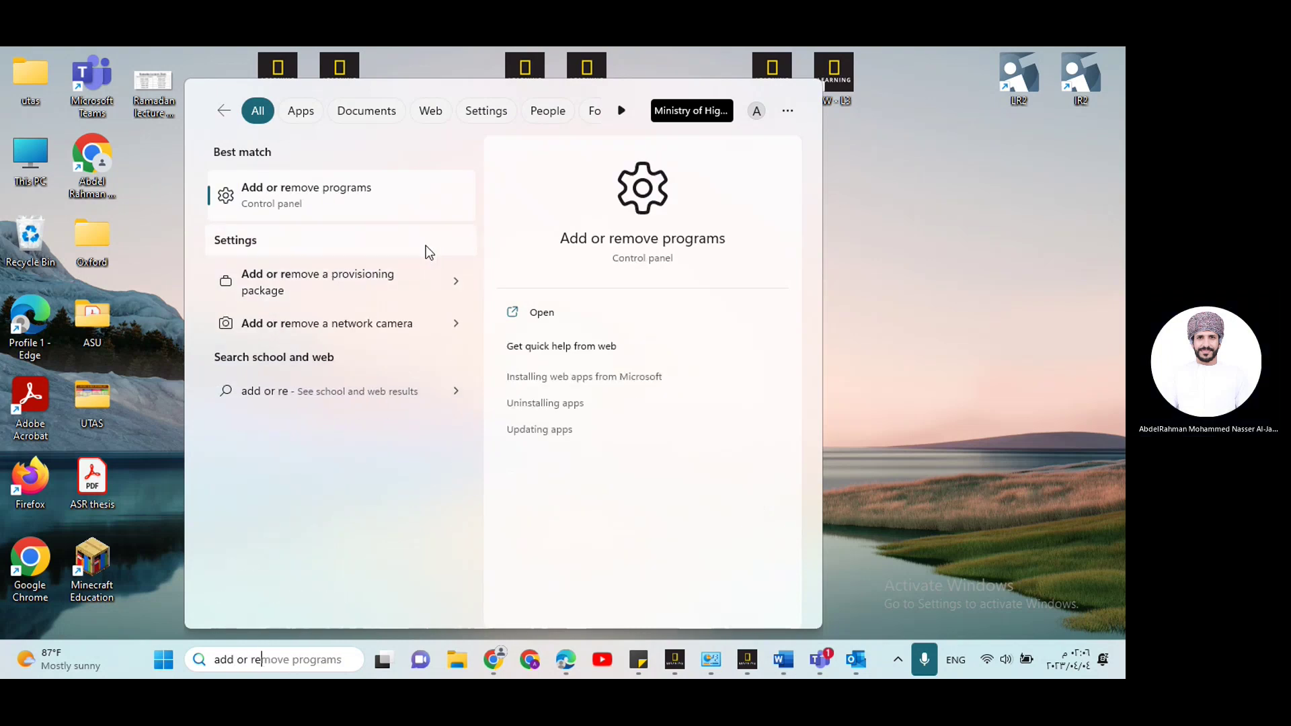
click(405, 200)
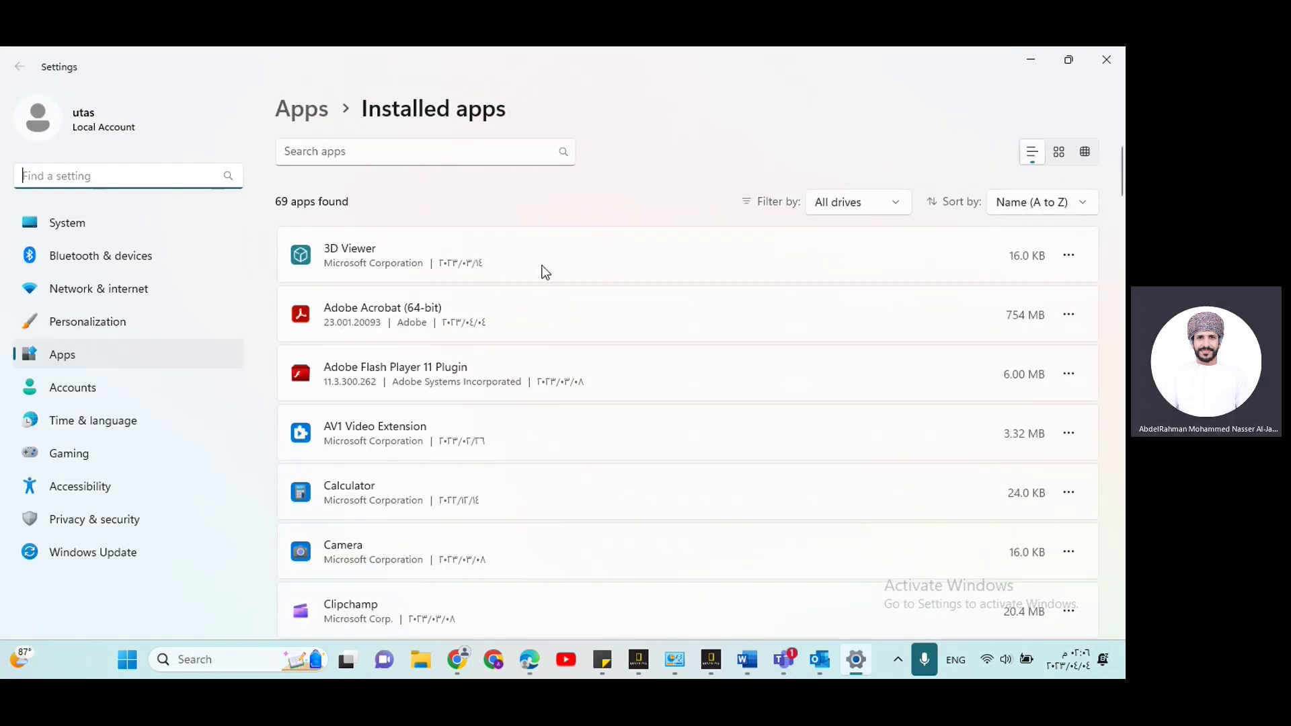
Step: Scroll to Microsoft 365 Apps for enterprise, check its options menu, then switch to Chrome
scroll(547, 315, down, 10)
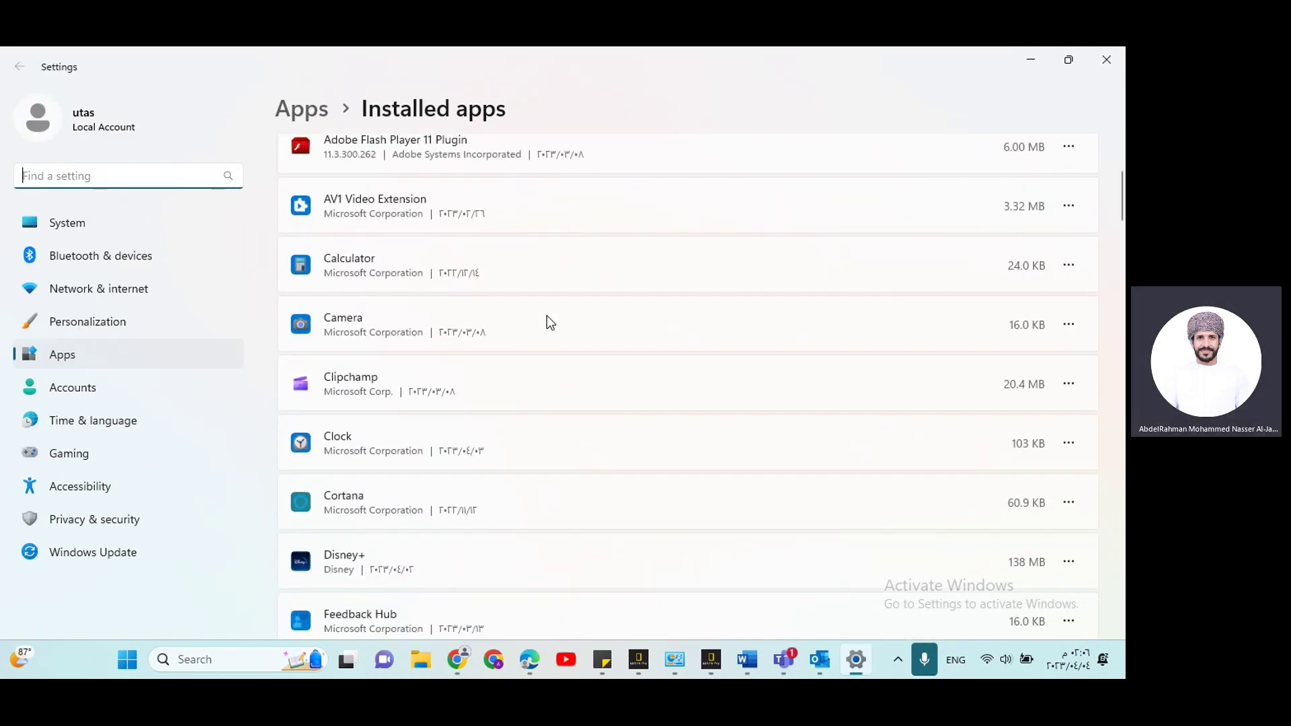
scroll(495, 327, down, 10)
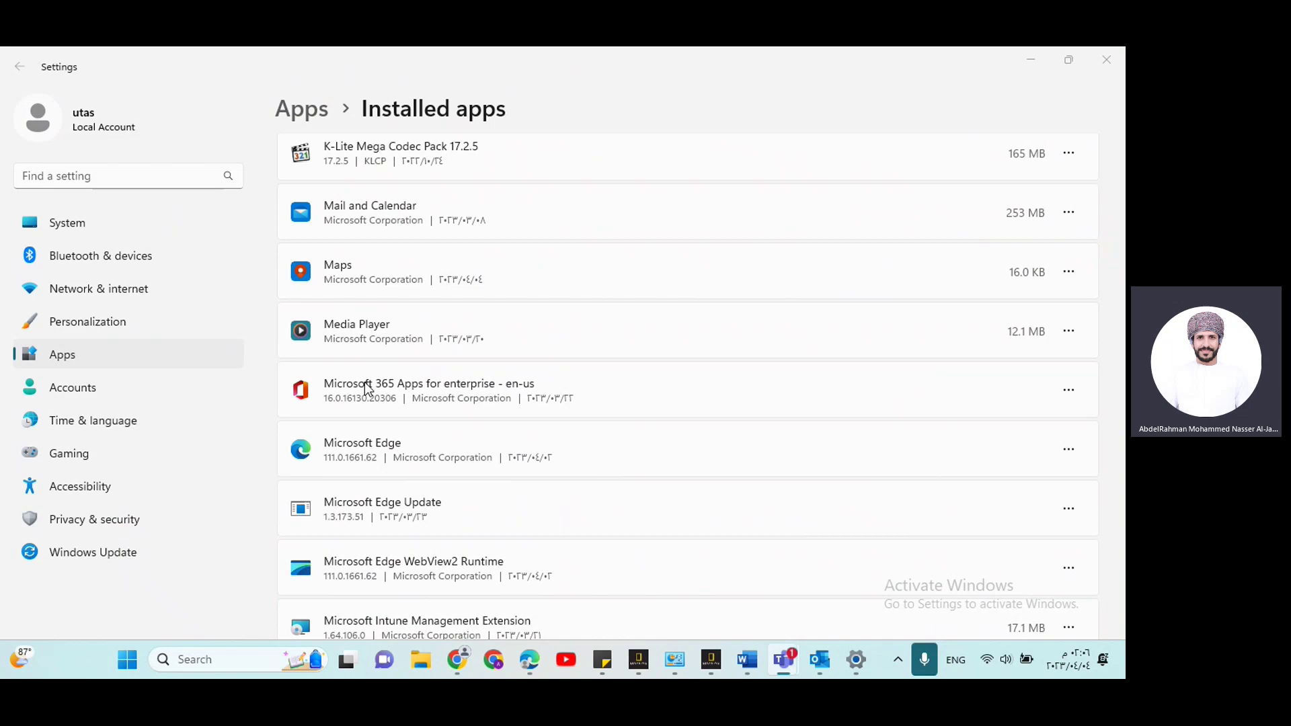
click(1066, 392)
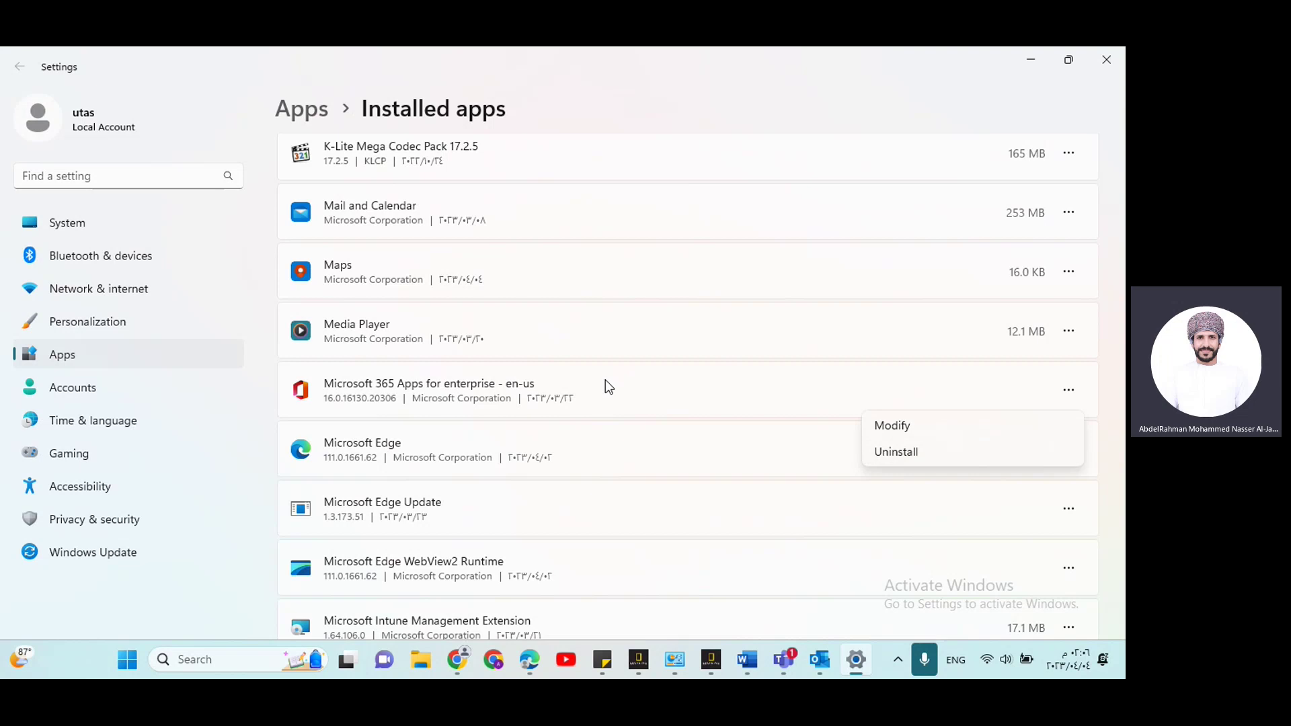
click(630, 408)
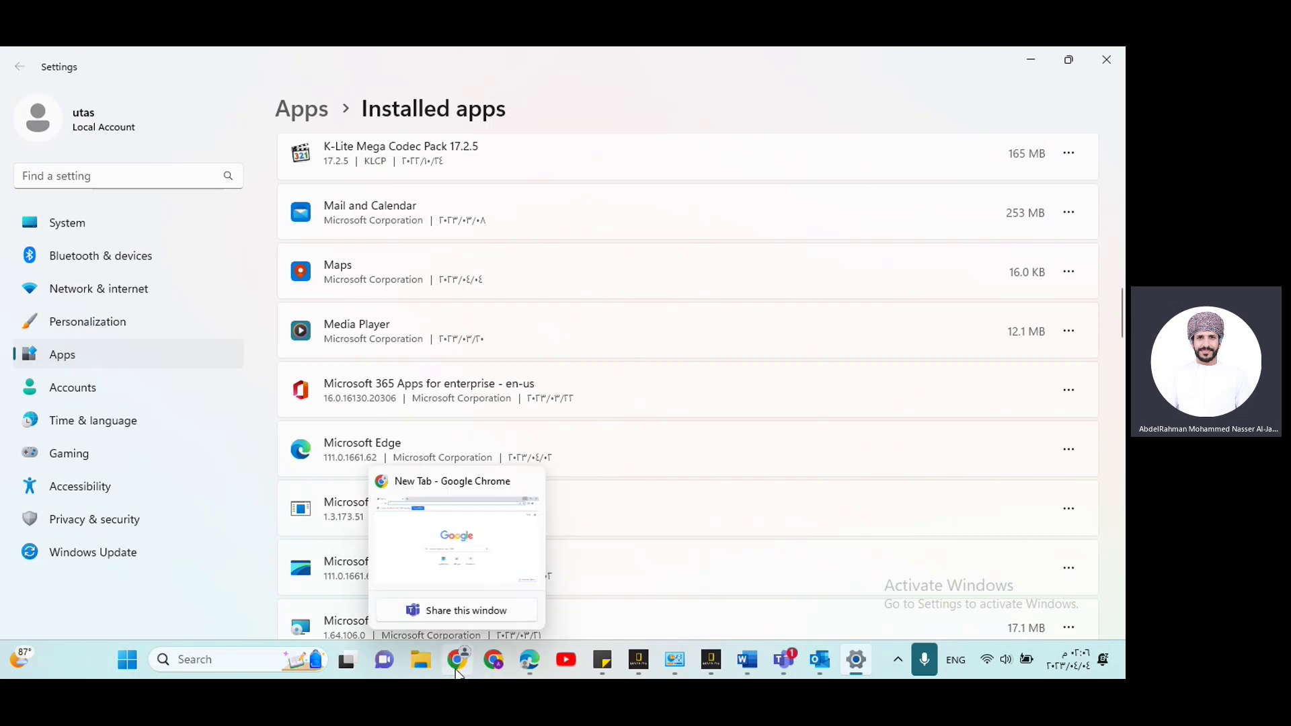
click(457, 551)
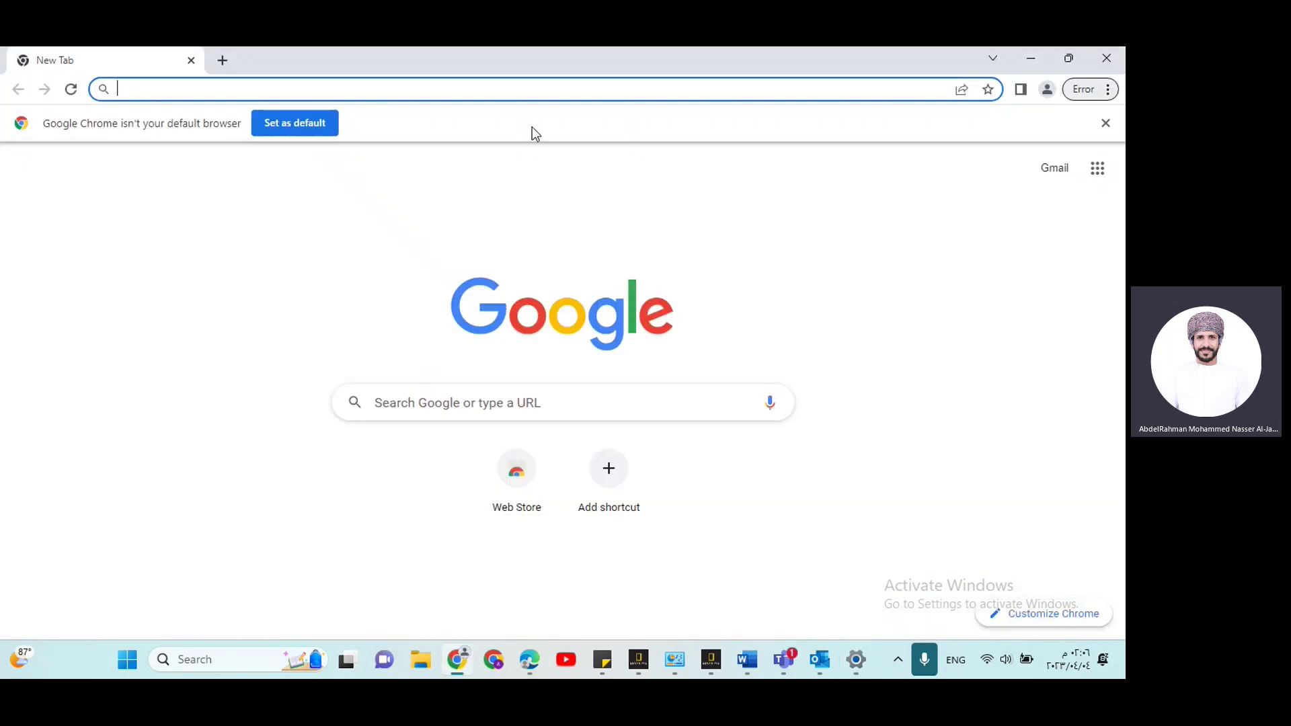
Step: Load office.com in Chrome and start the Microsoft 365 sign-in
text(offi)
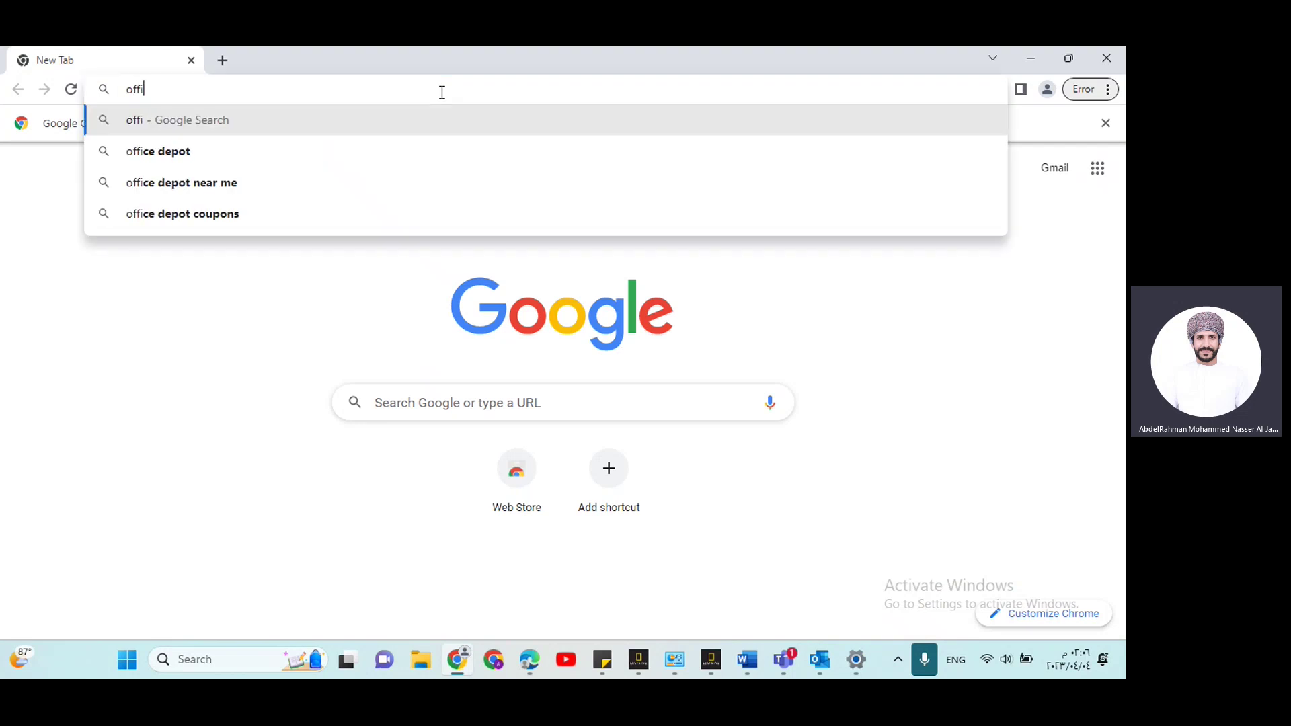
text(ce.com)
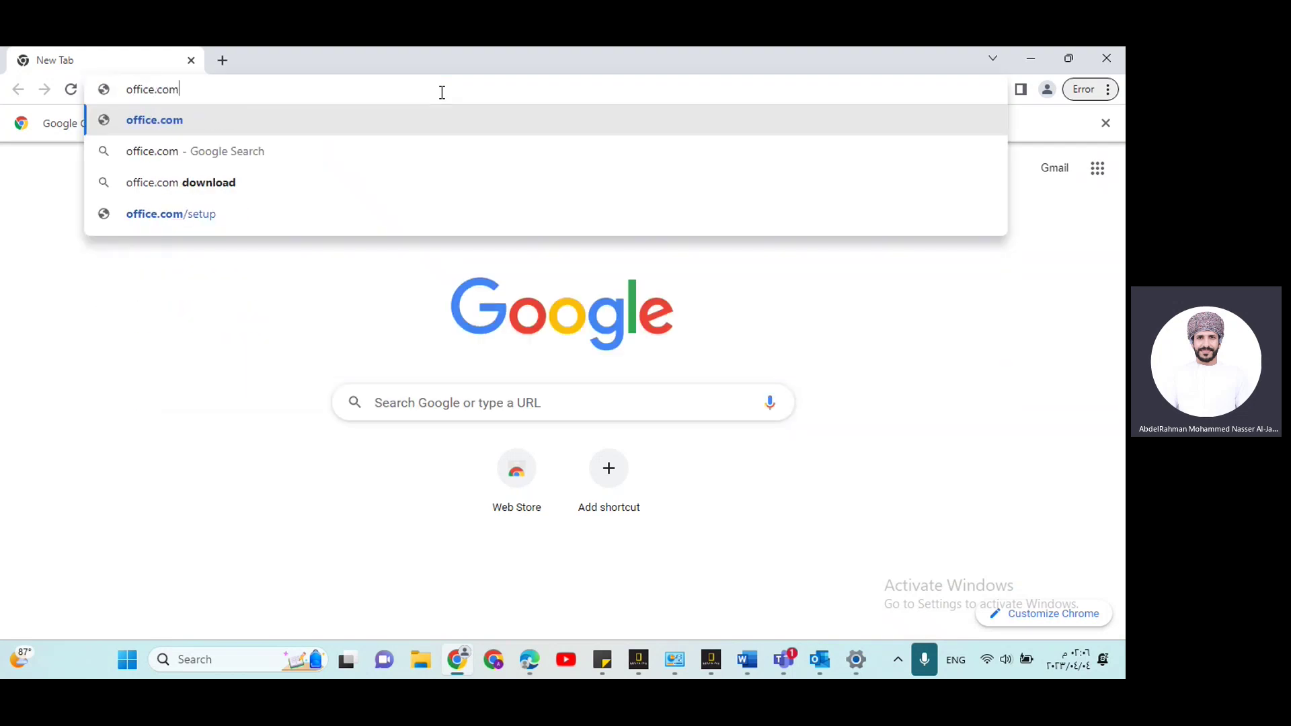
key(Return)
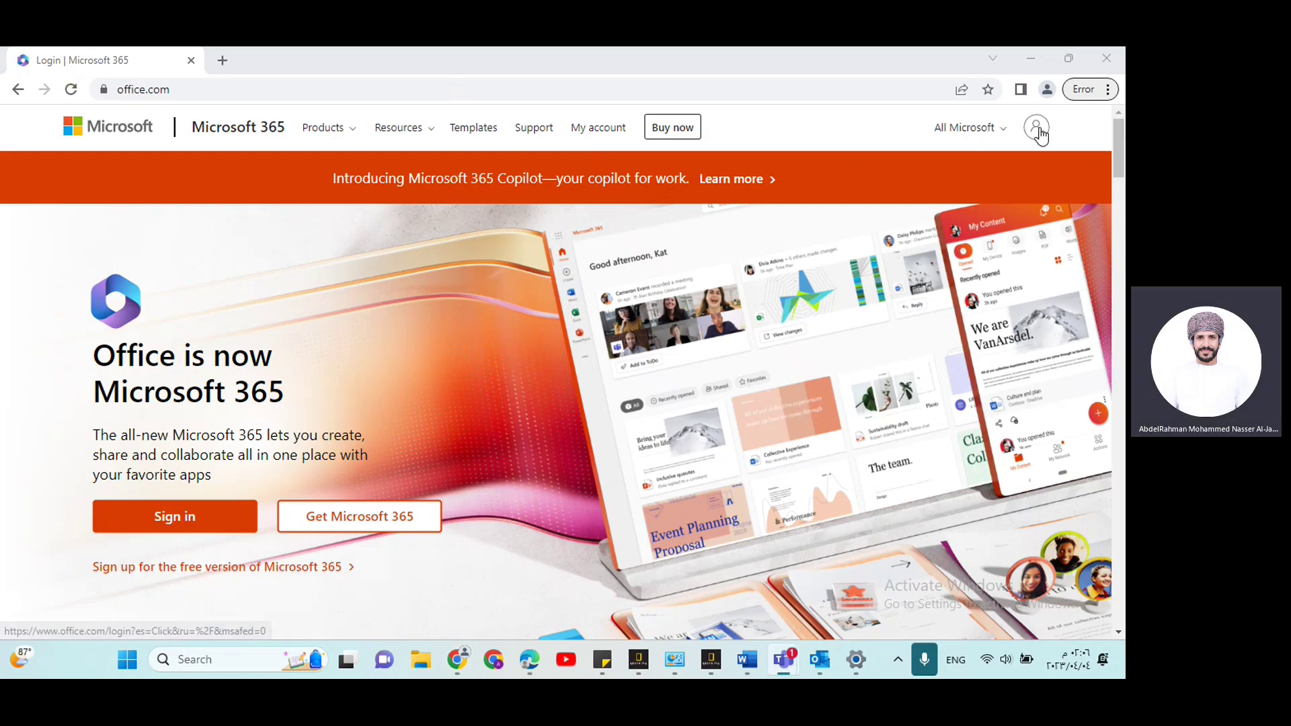
click(1038, 131)
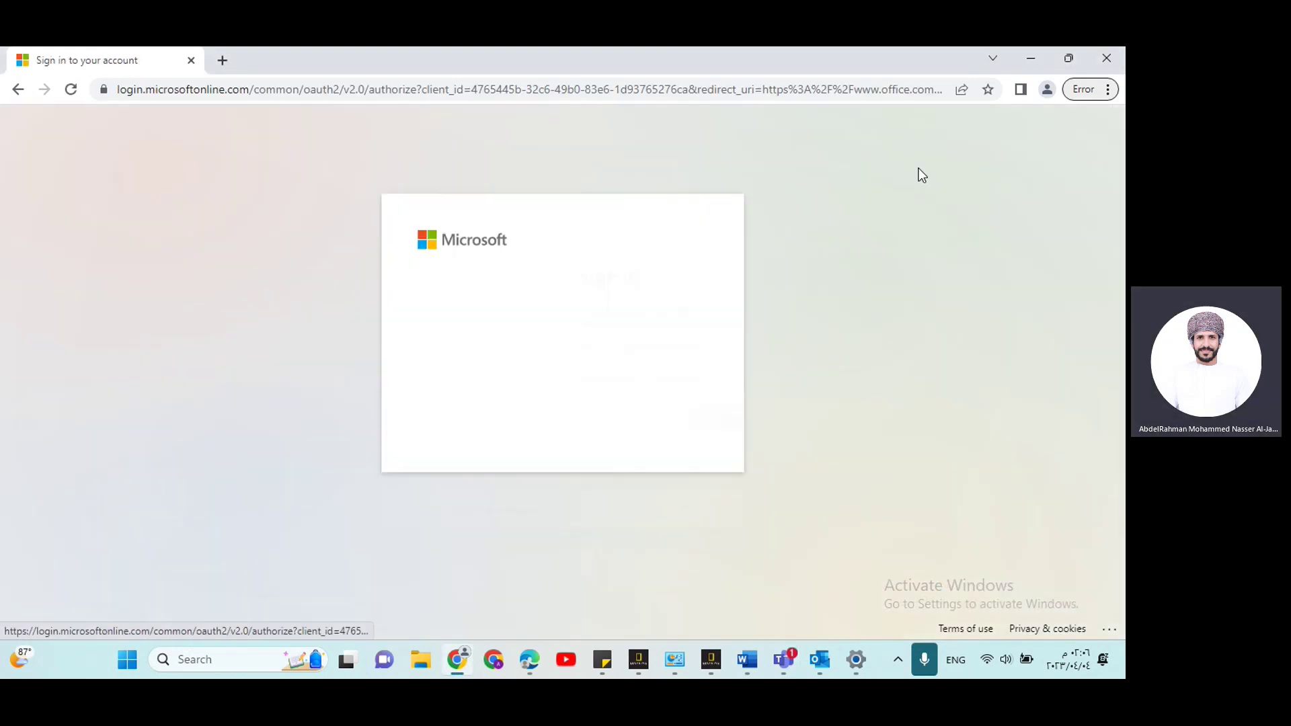
Step: Sign in to Microsoft 365 with the account e-mail and password
click(480, 307)
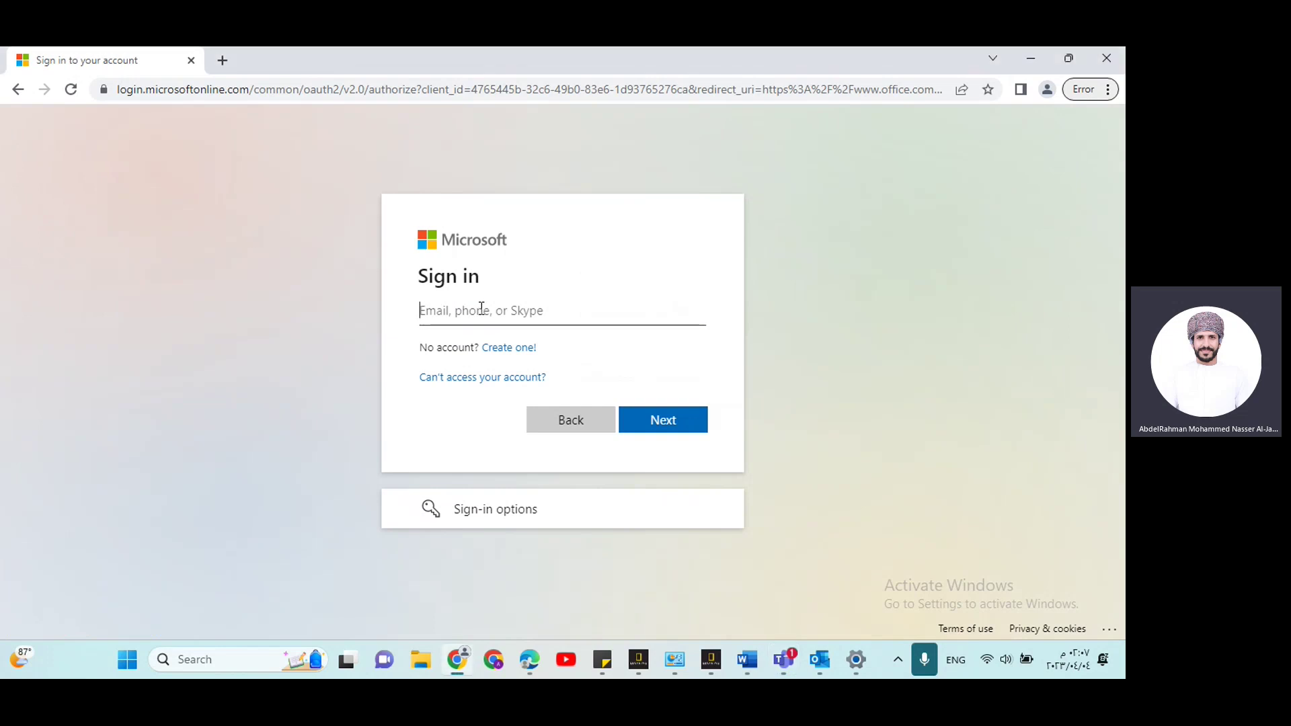
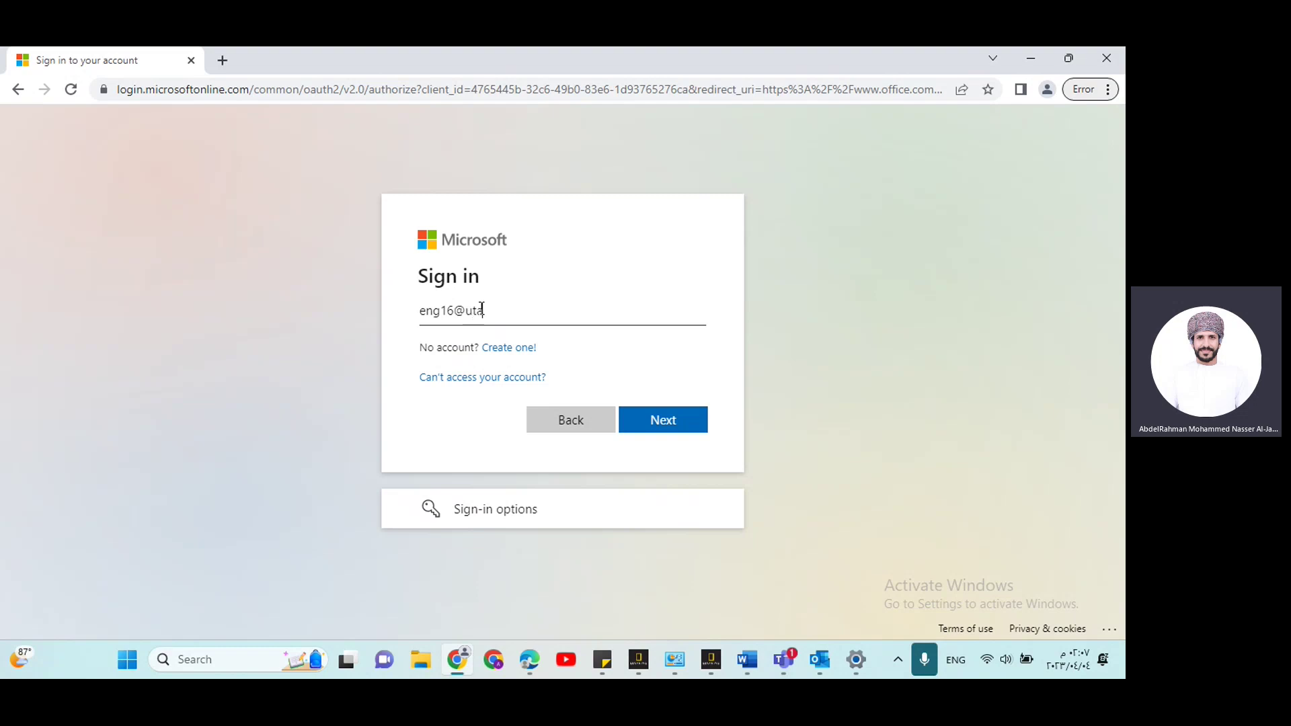
key(Return)
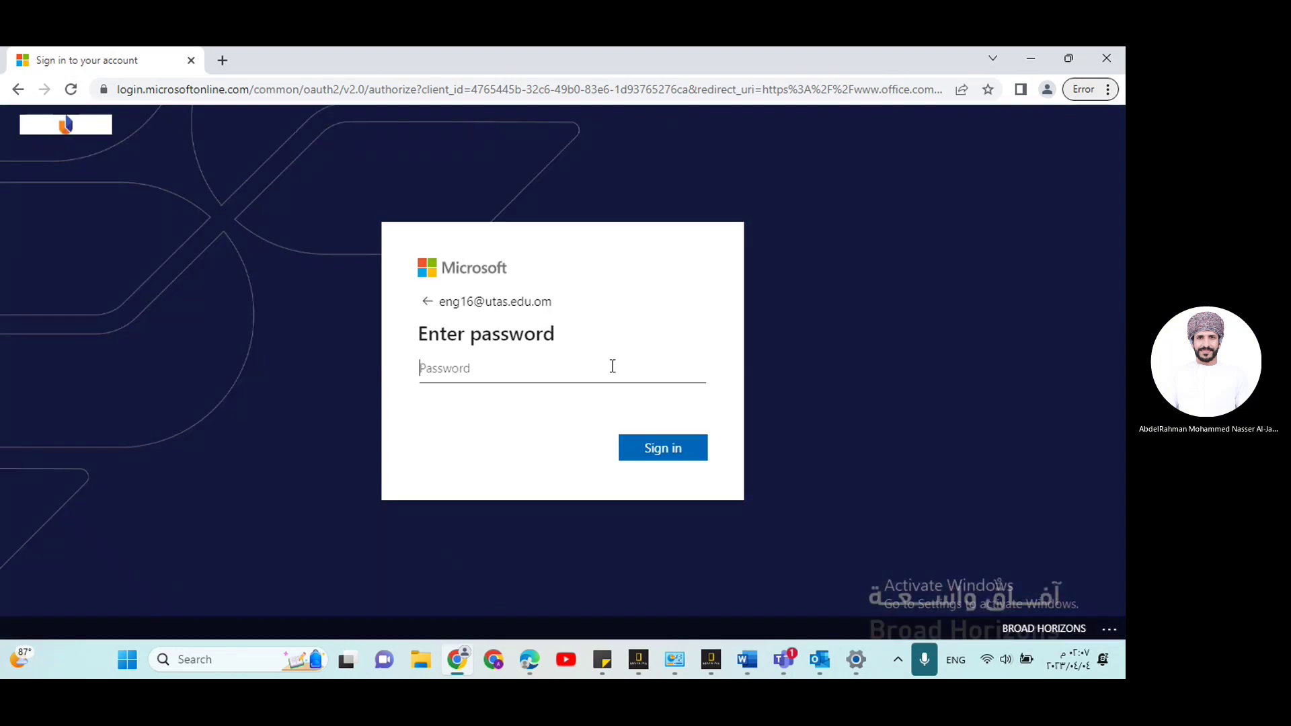
text(•••••••••••)
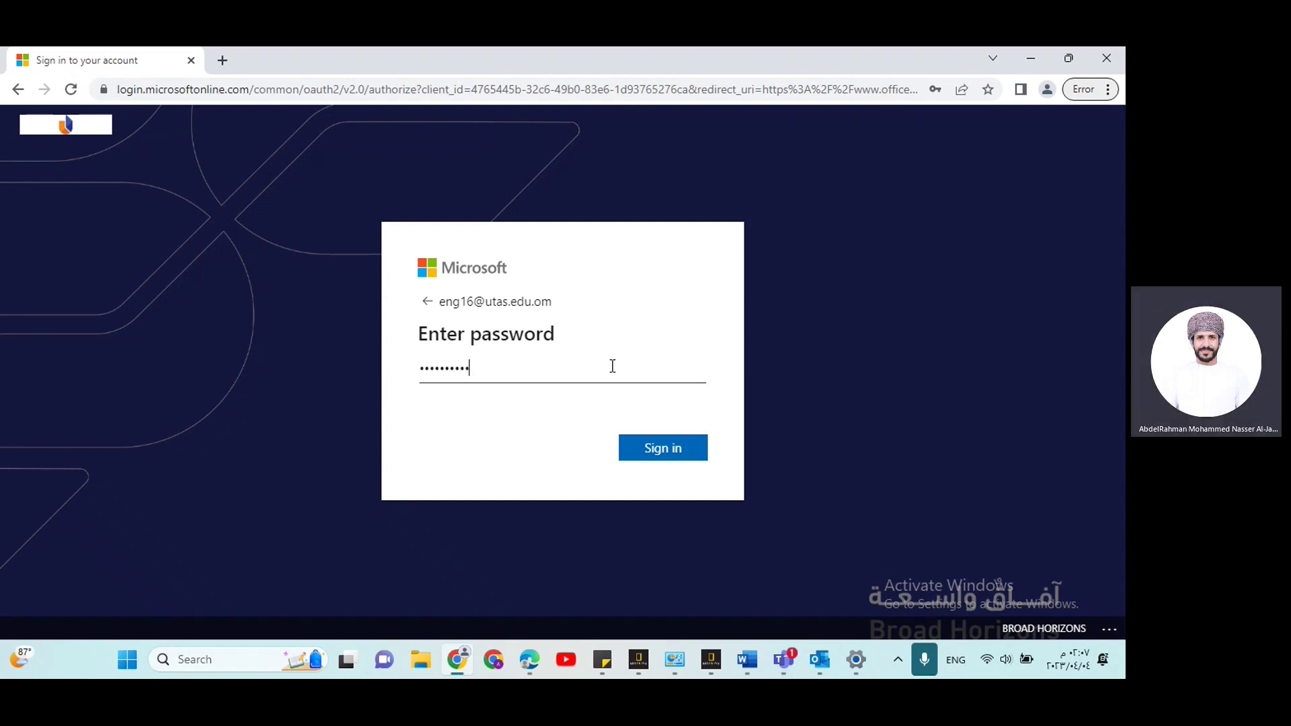
text(•••••••••)
key(Return)
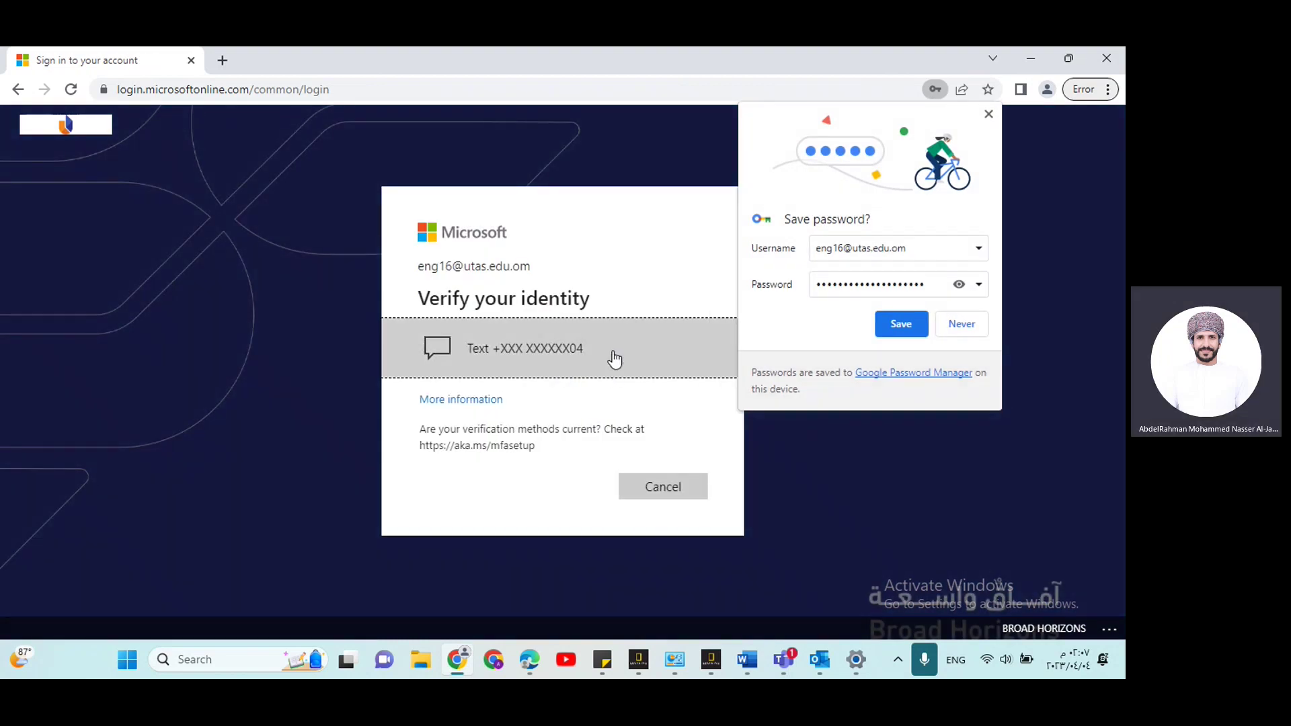
Step: Verify identity with the texted code, skip saving the password, and stay signed in permanently
click(614, 357)
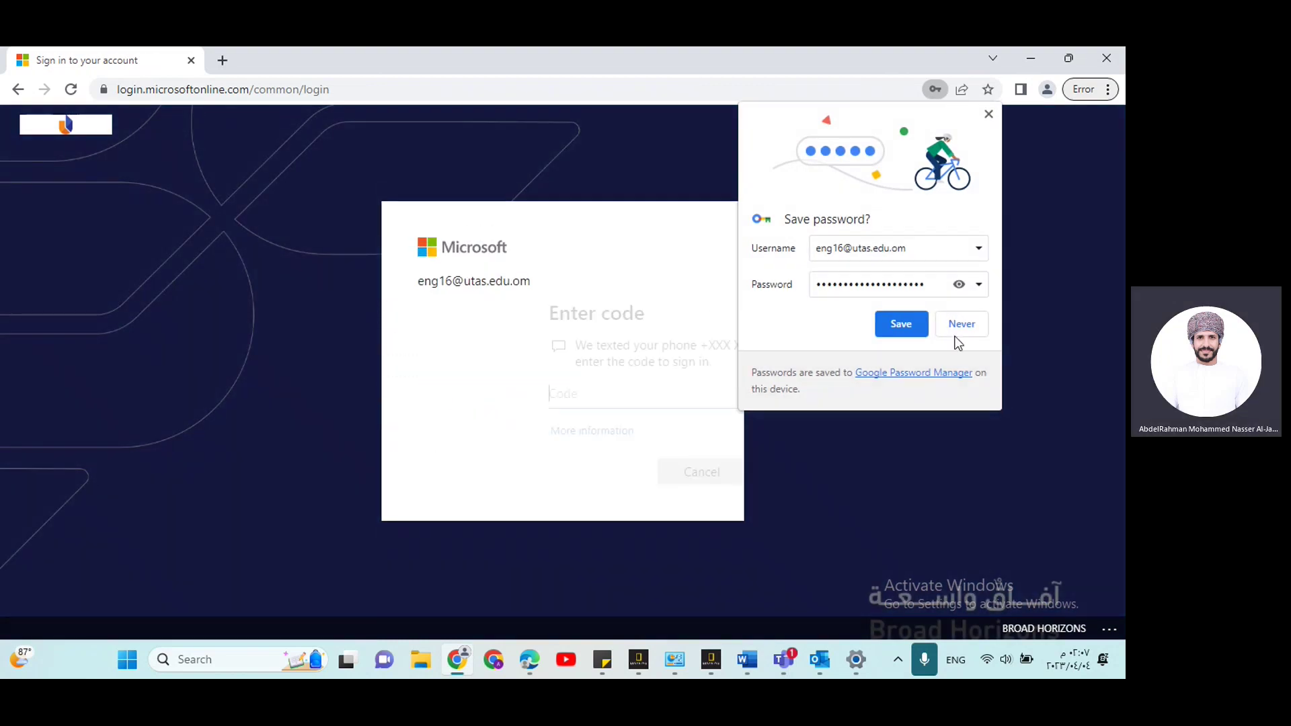
click(989, 114)
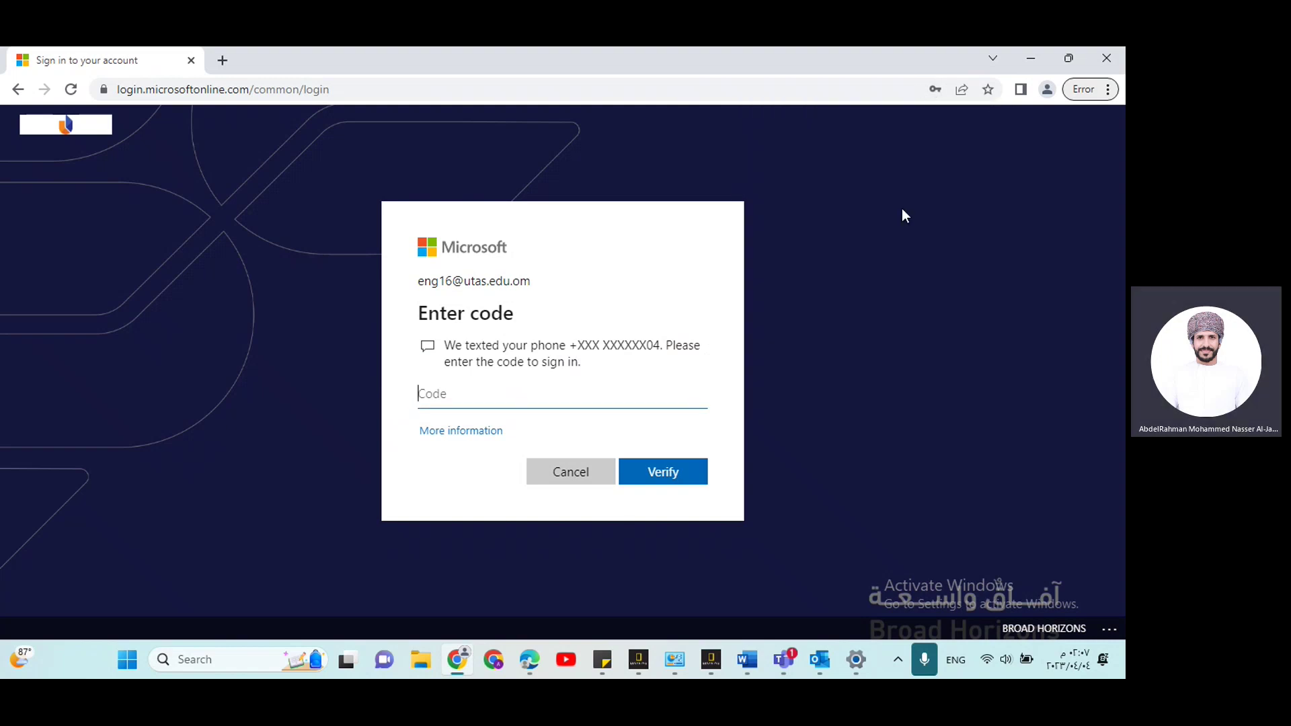
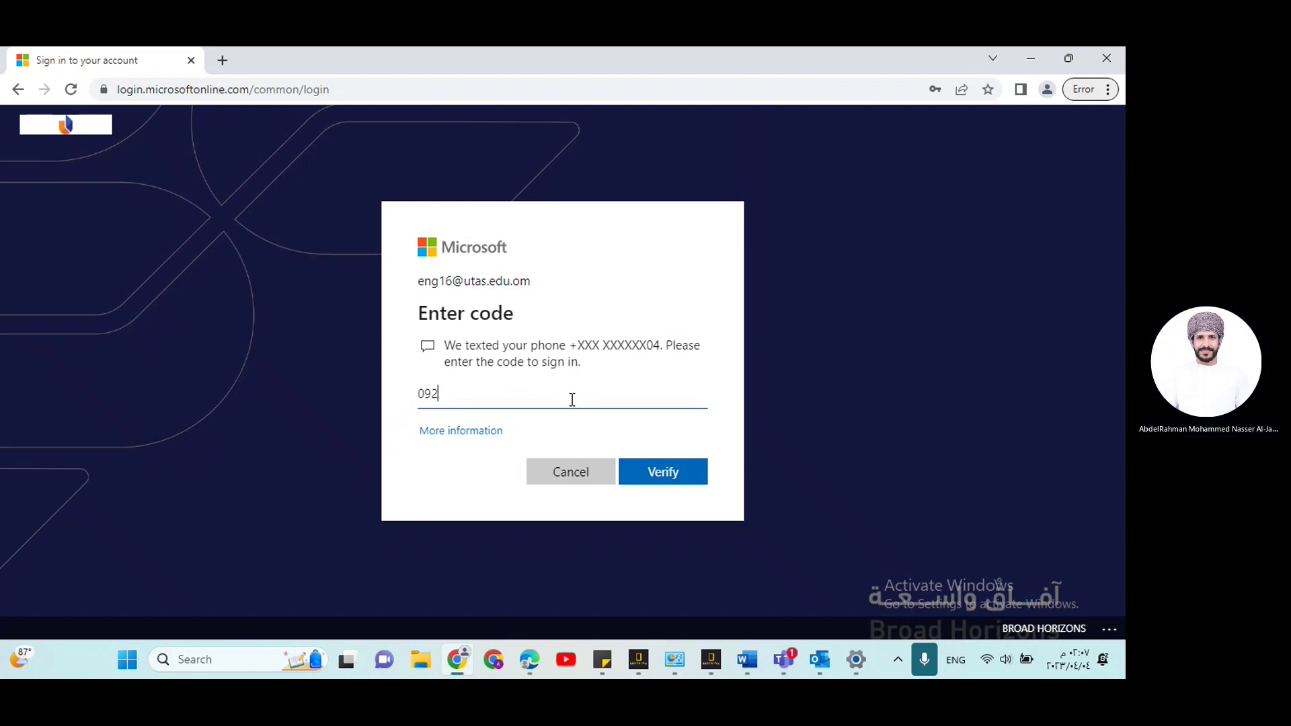
click(674, 482)
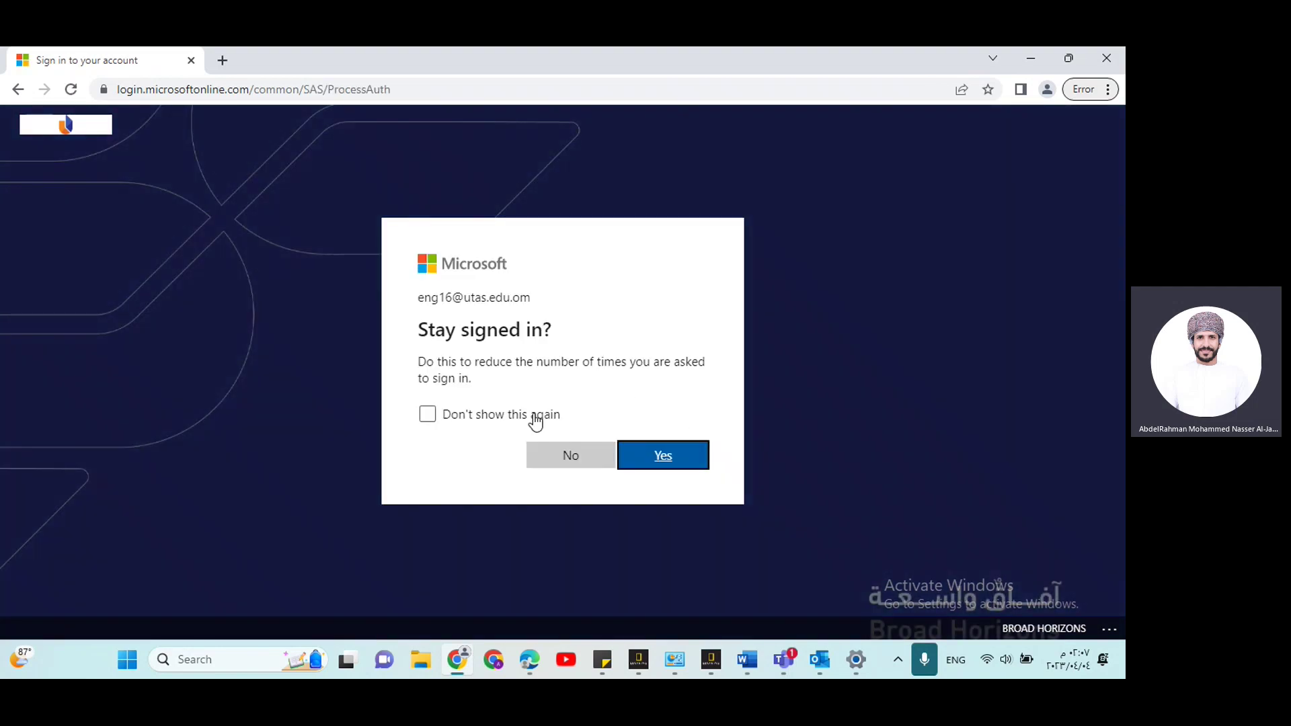
click(504, 424)
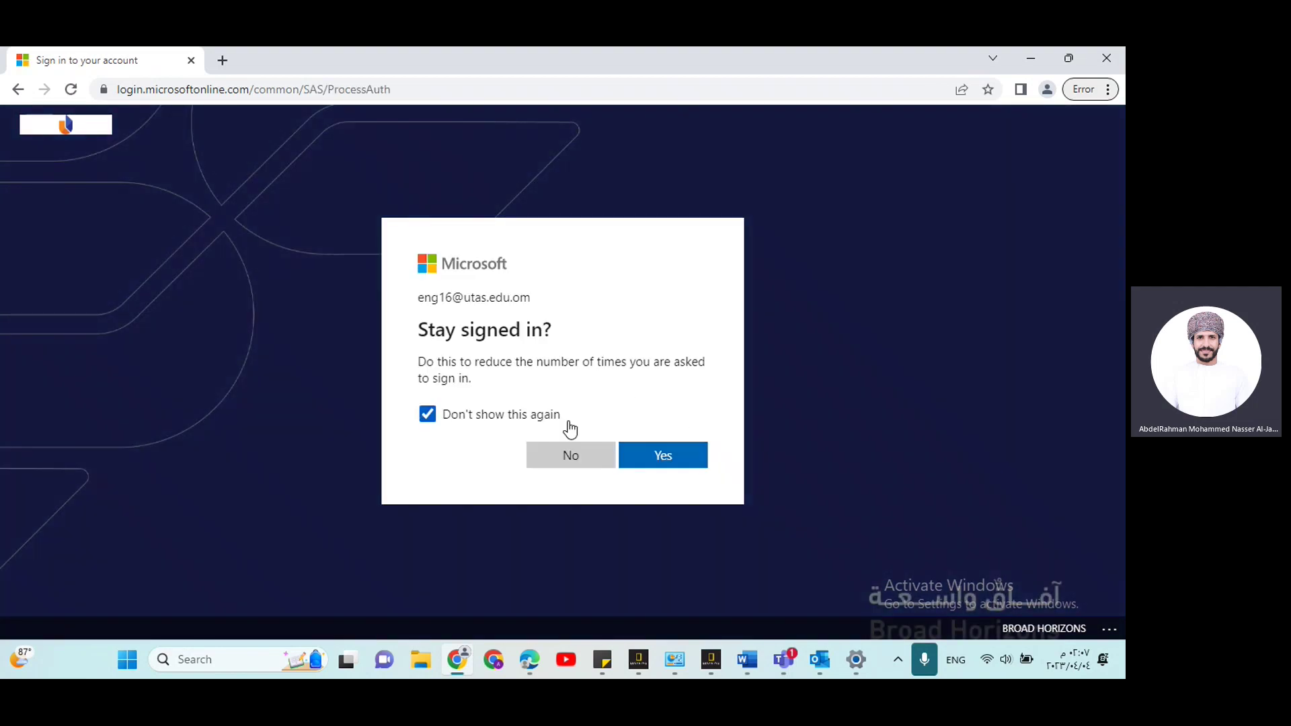
click(678, 458)
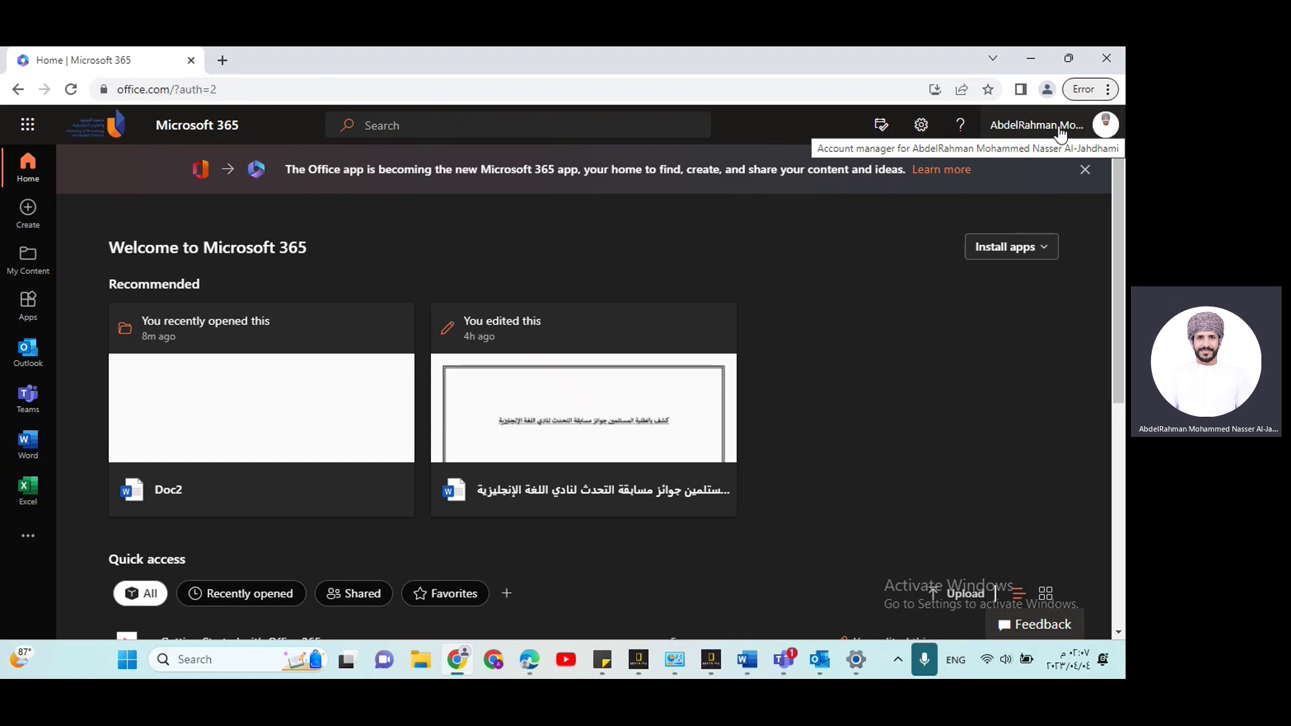
Step: Open View account from the account menu and go to the Office apps section
click(1060, 134)
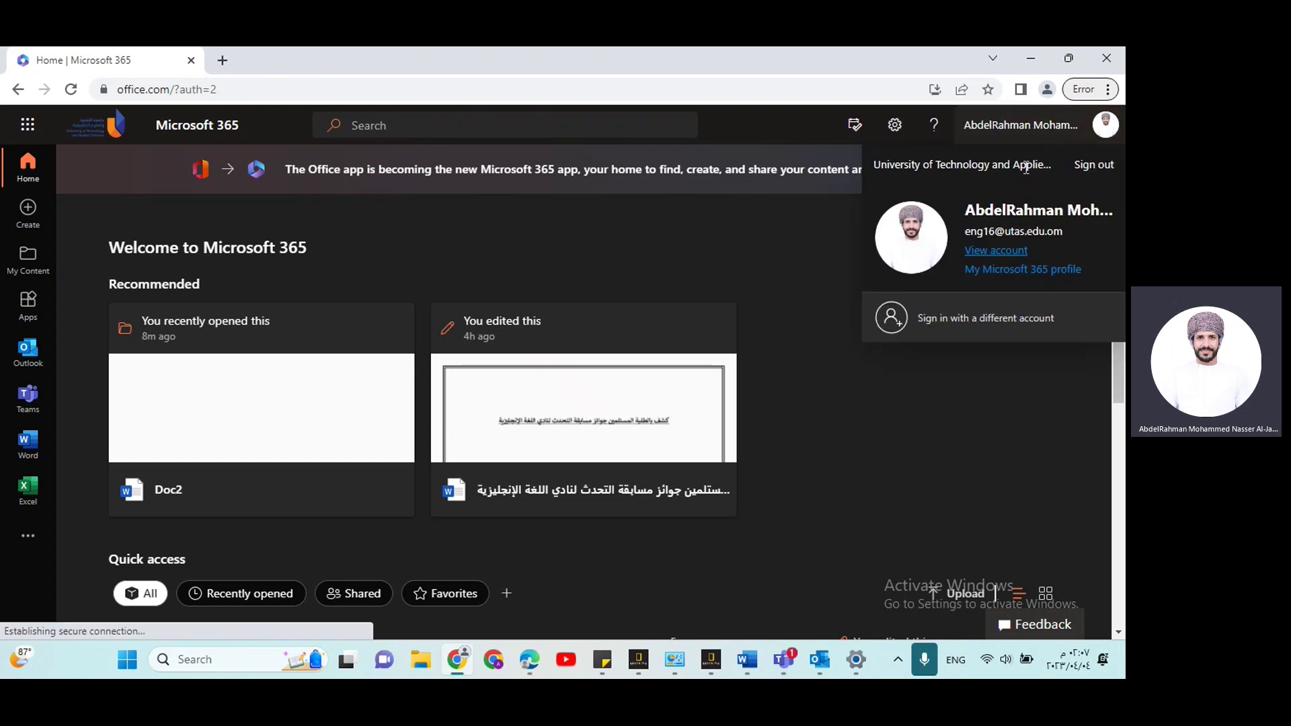
click(1001, 250)
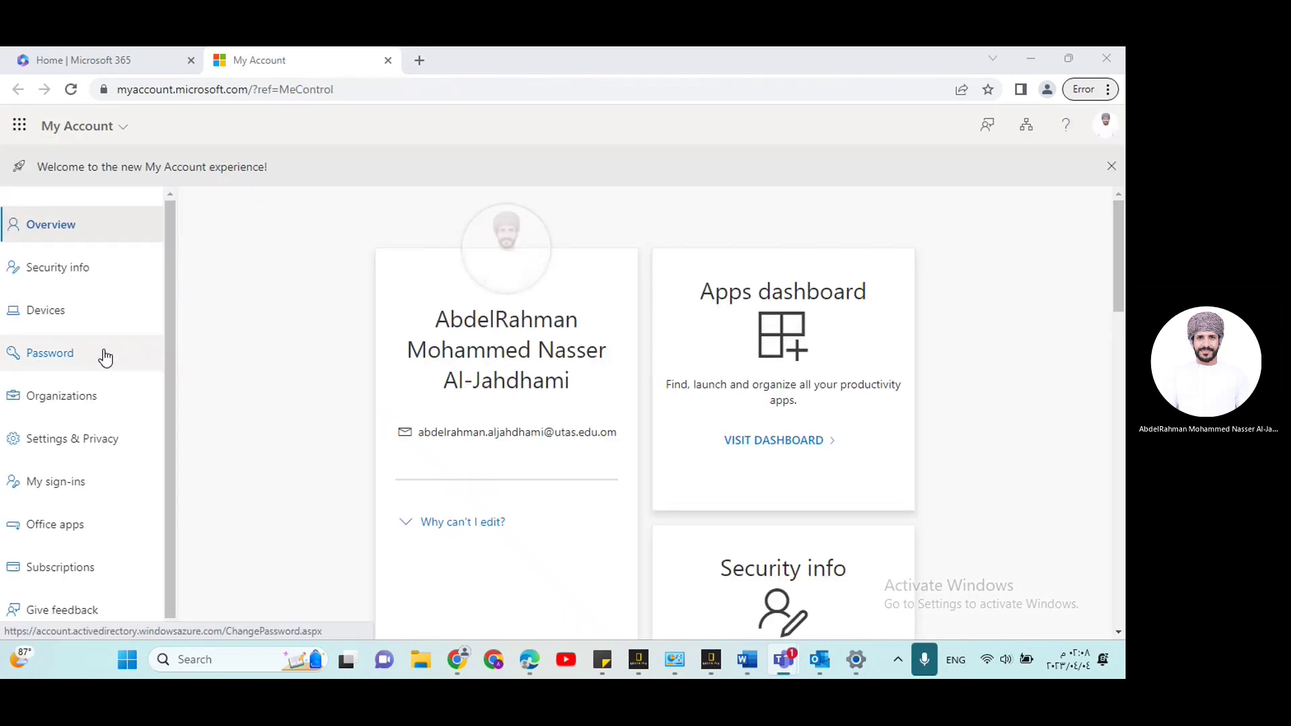
click(67, 521)
click(67, 521)
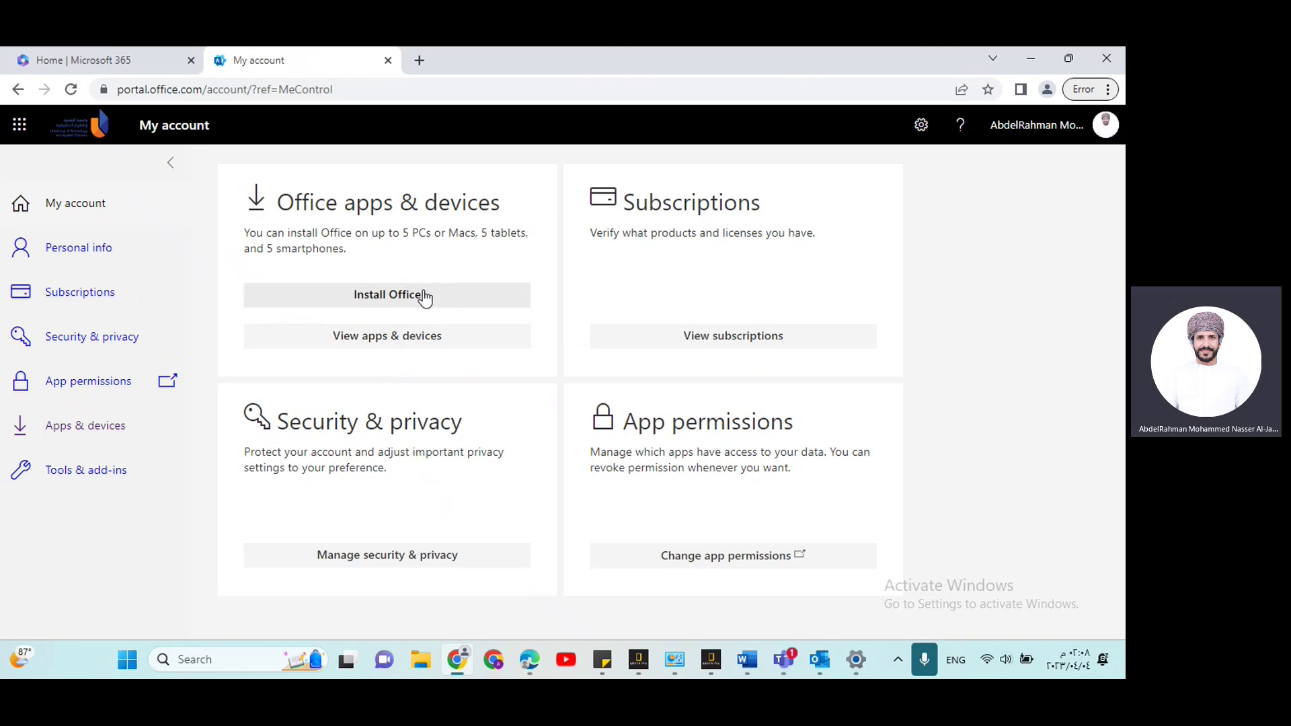
Step: Download the 64-bit English (United States) Office installer from Install Office
click(416, 339)
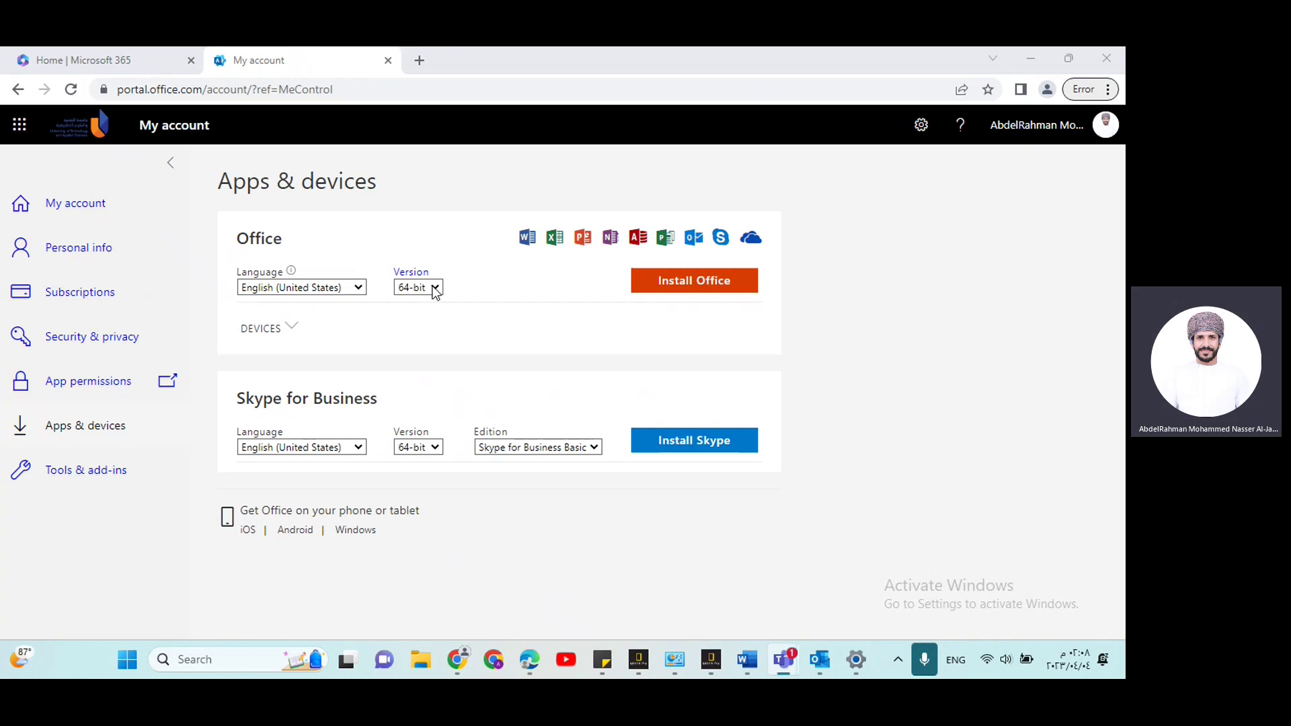
click(334, 290)
click(334, 290)
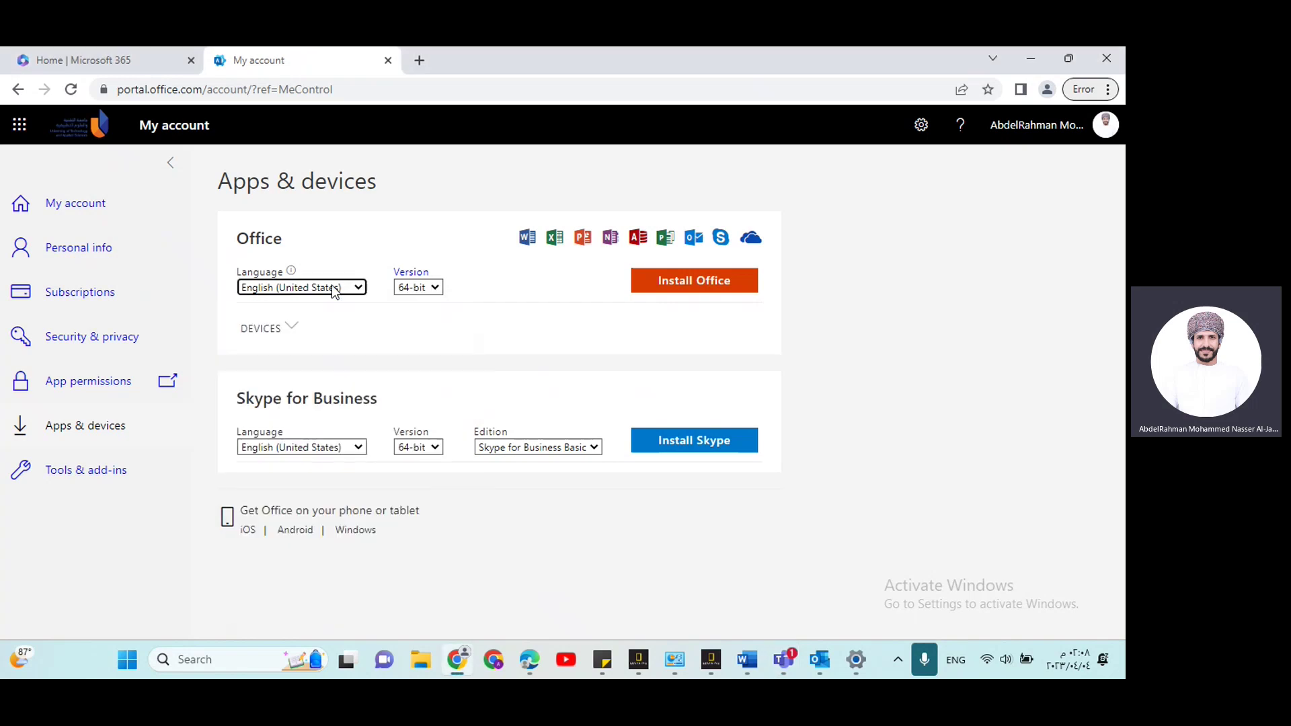
click(420, 289)
click(421, 290)
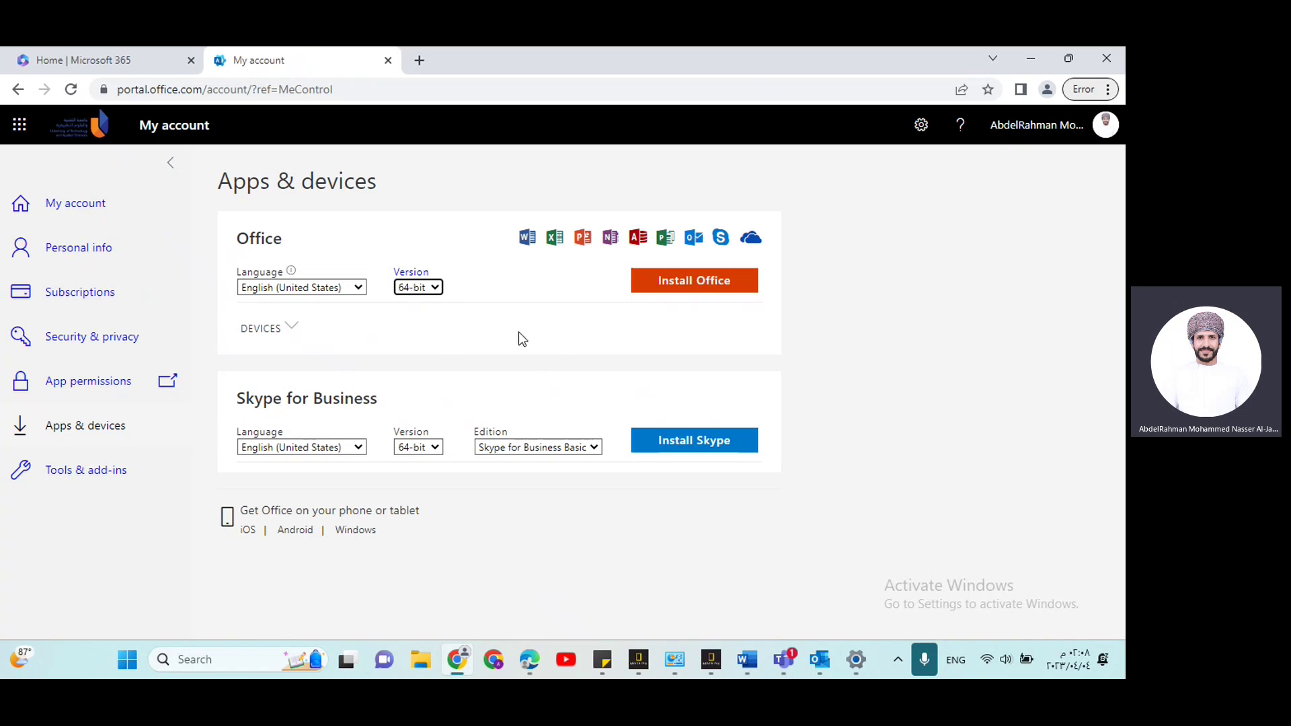
click(681, 296)
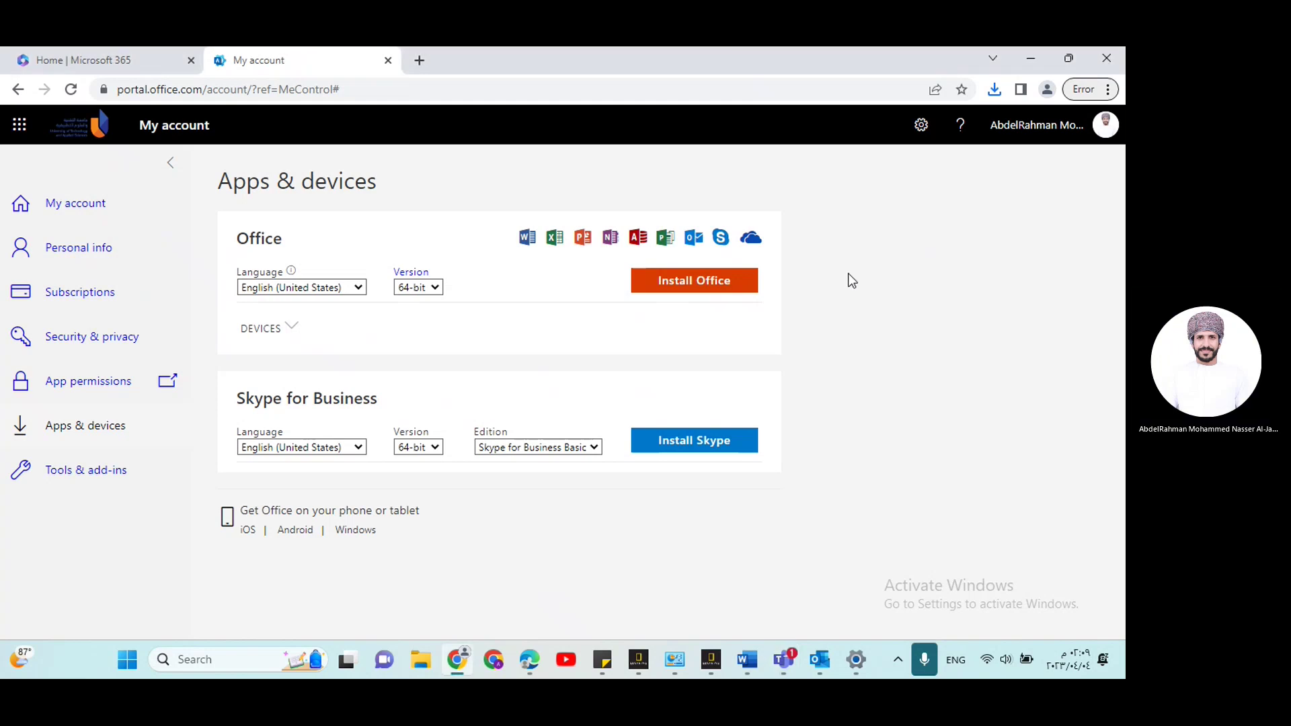
Step: Run OfficeSetup (6).exe from Chrome's Downloads page (Ctrl+J)
key(ctrl+j)
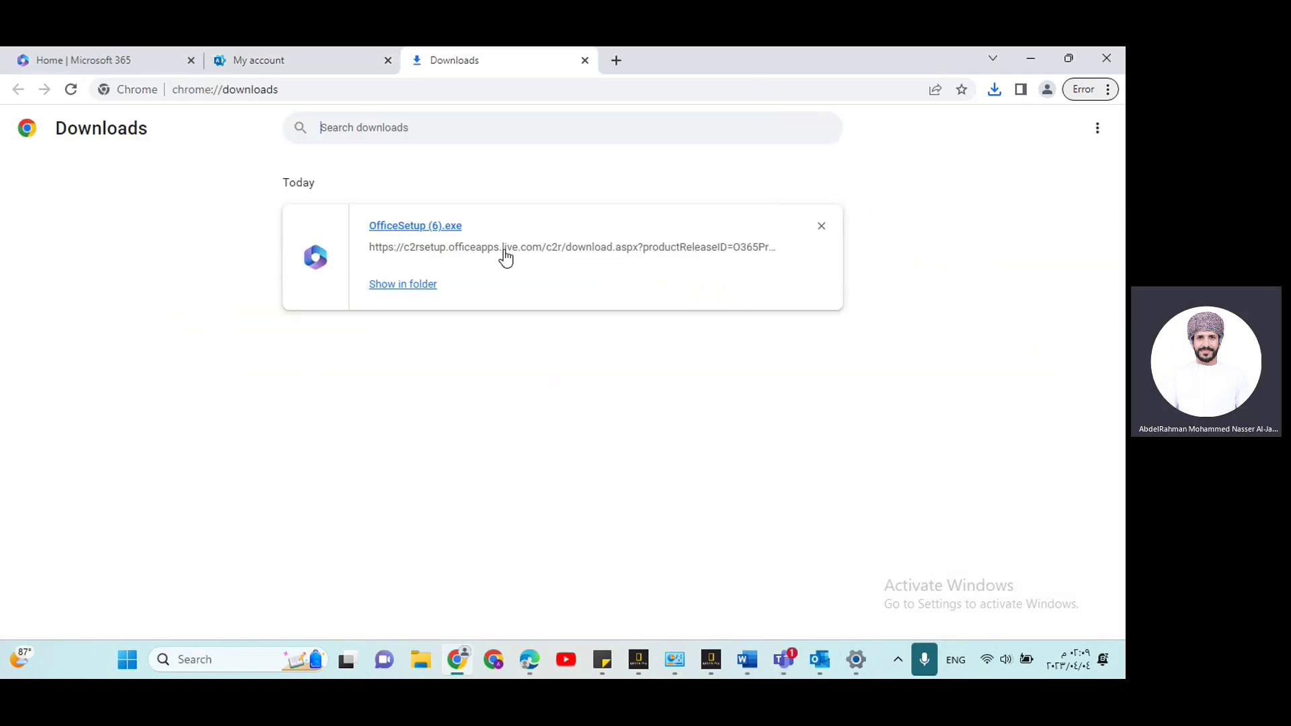
click(444, 227)
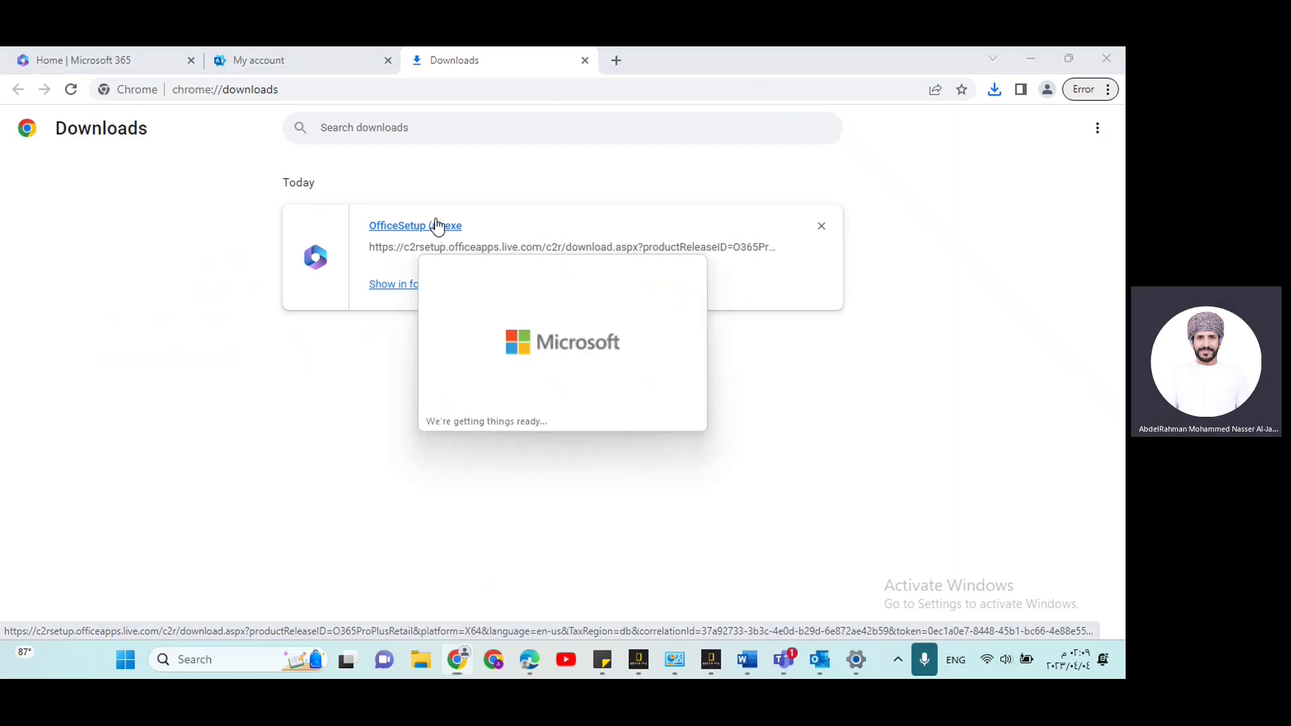